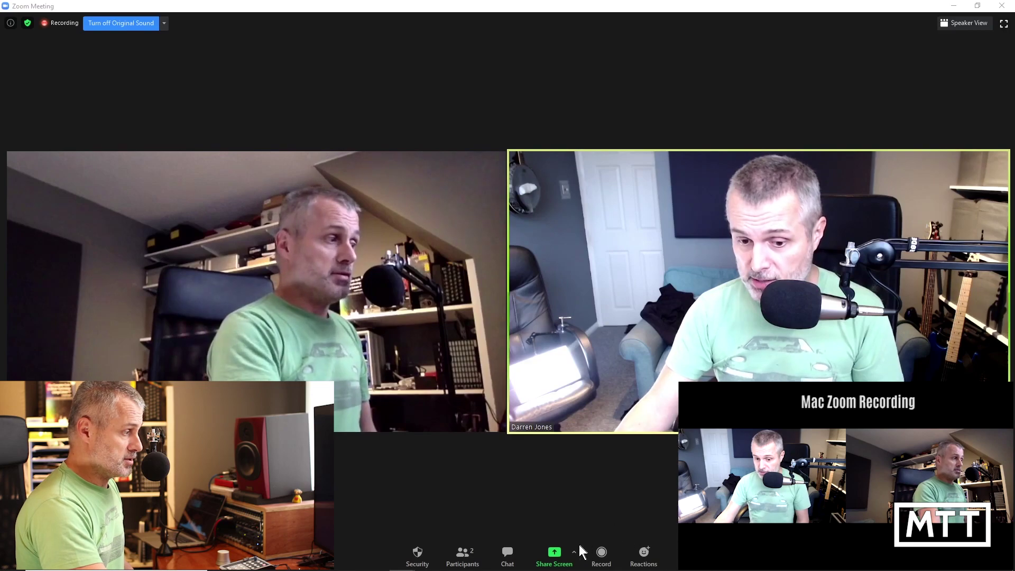
- Start a screen share in the Zoom meeting that shows the Cubase project
click(575, 552)
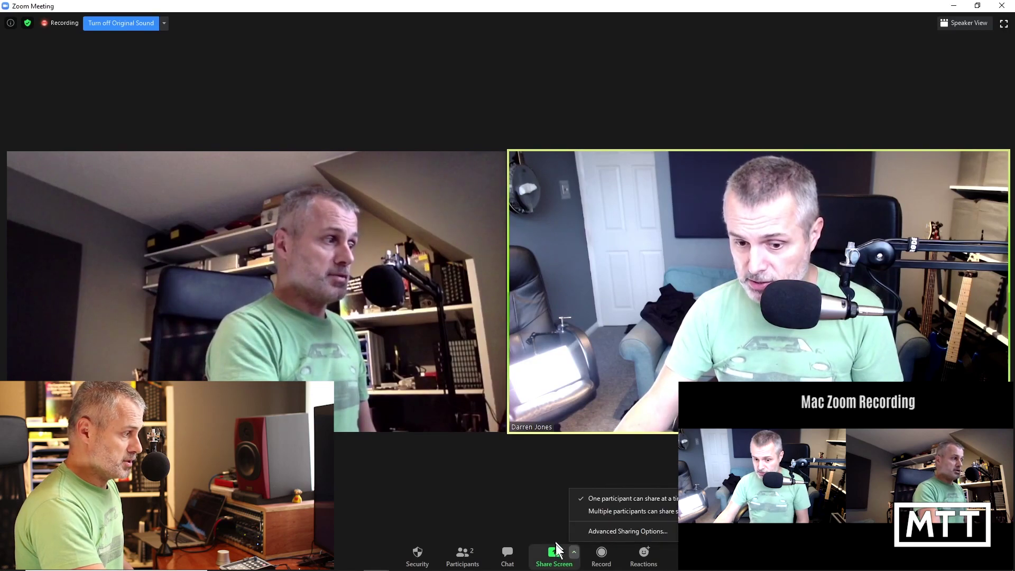
click(554, 555)
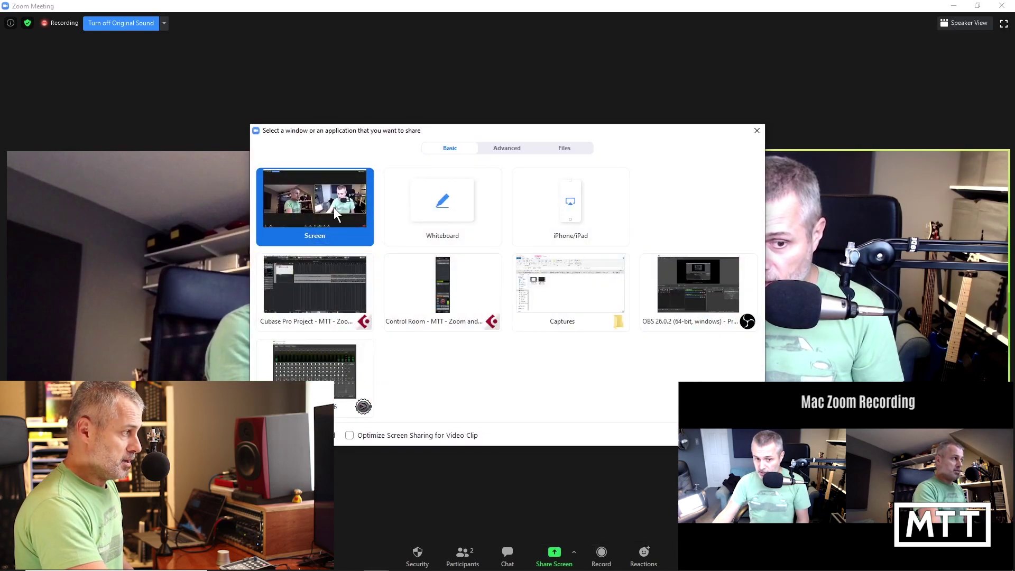
double_click(464, 267)
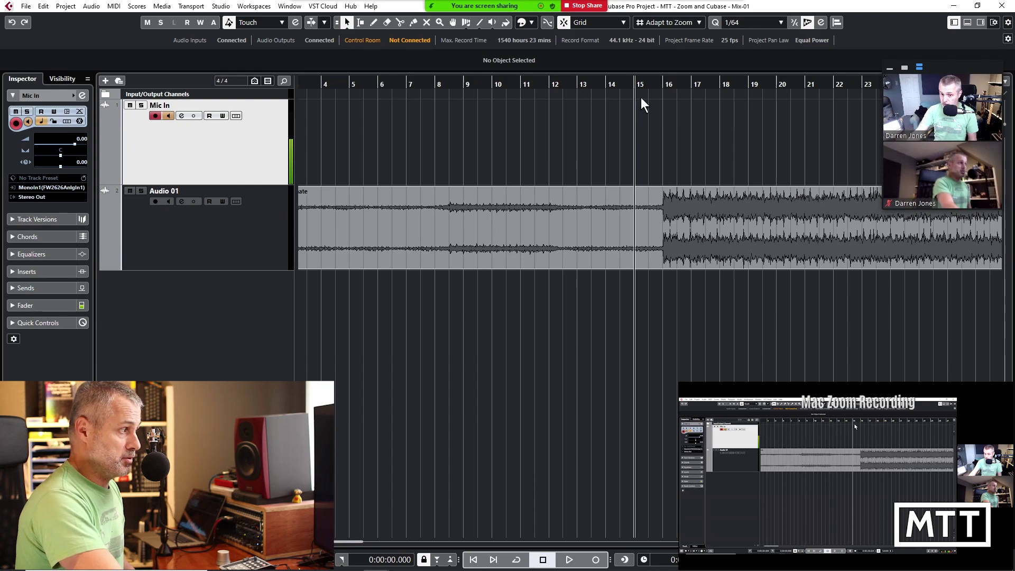
- Play the Audio 01 music from about bar 15 during the Zoom share, stop playback, and end the screen share
mouse_move(646, 86)
mouse_down()
mouse_move(658, 87)
mouse_move(650, 85)
mouse_up()
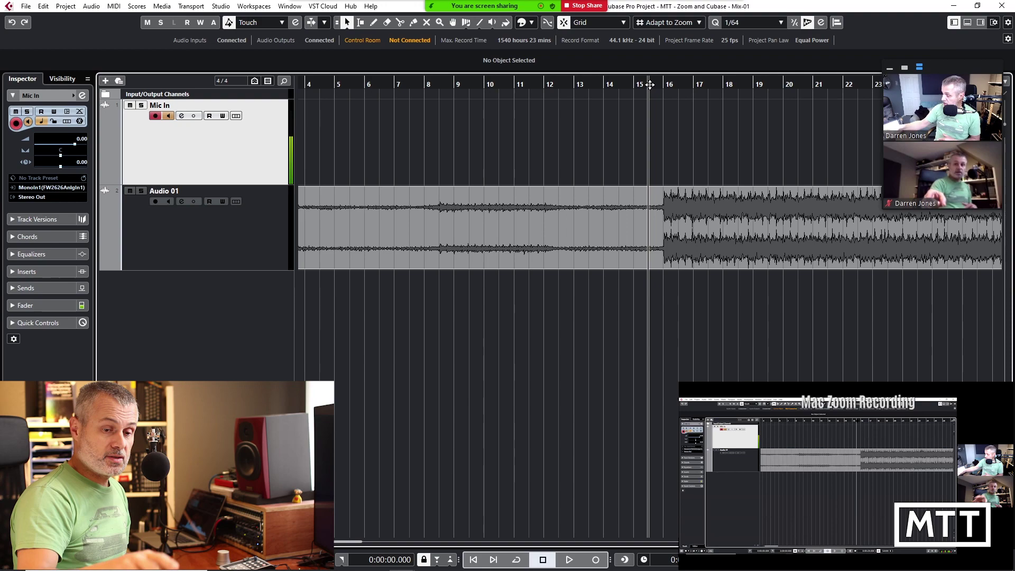
key(space)
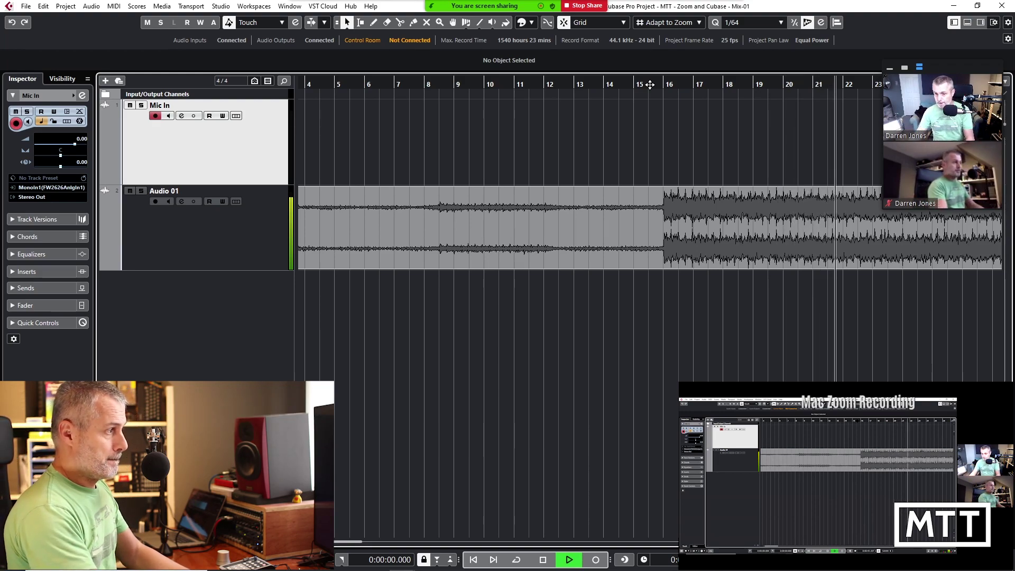
key(space)
click(589, 84)
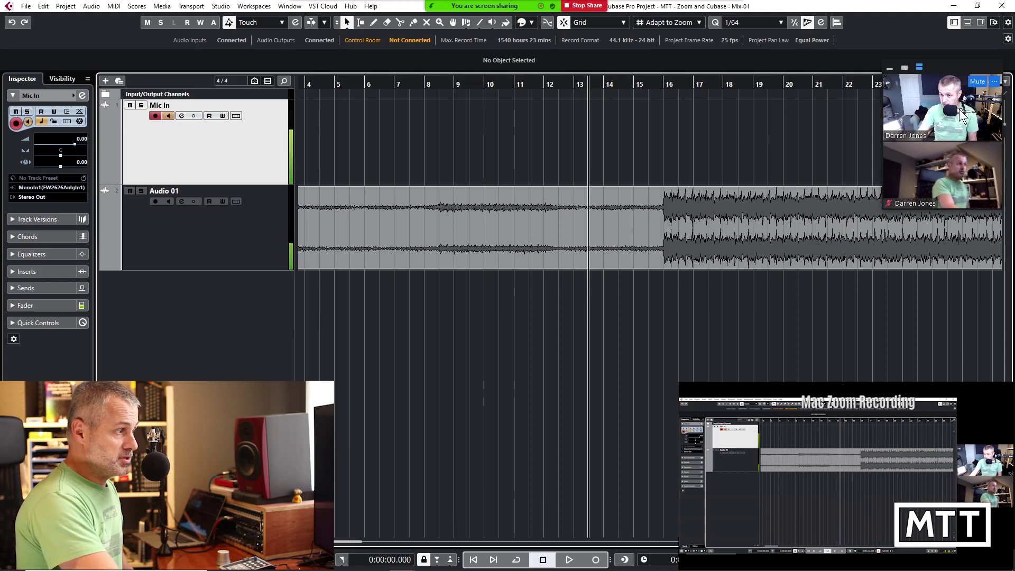
click(601, 6)
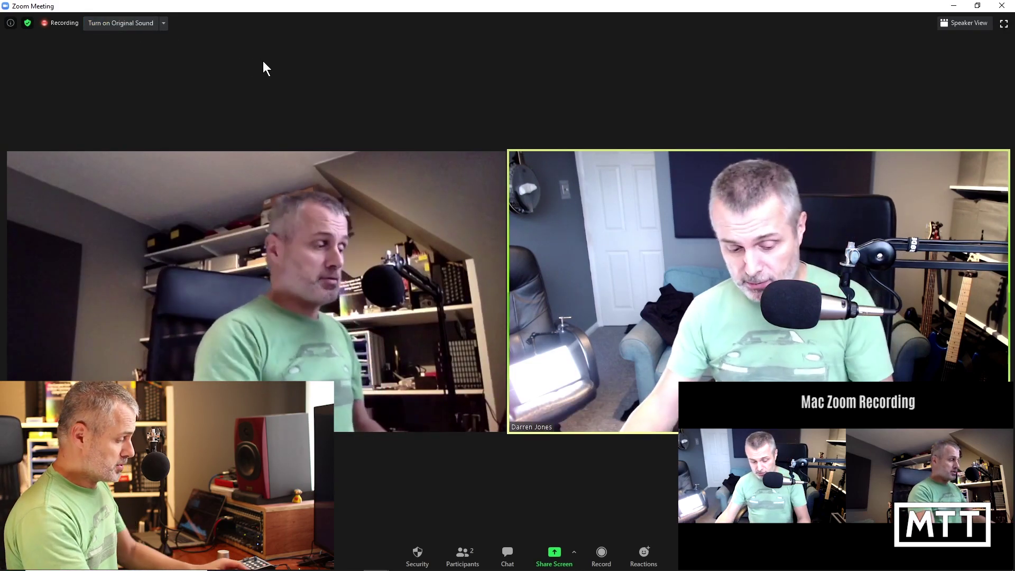
- With Zoom's original sound off, switch to Cubase and play the Audio 01 music from about bar 13 into the meeting
key(alt+Tab)
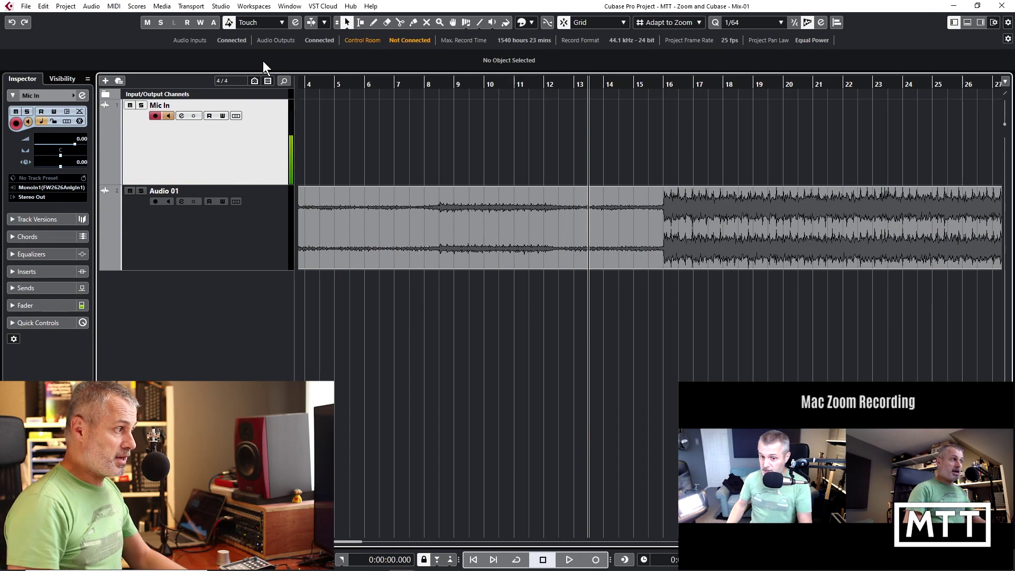
key(space)
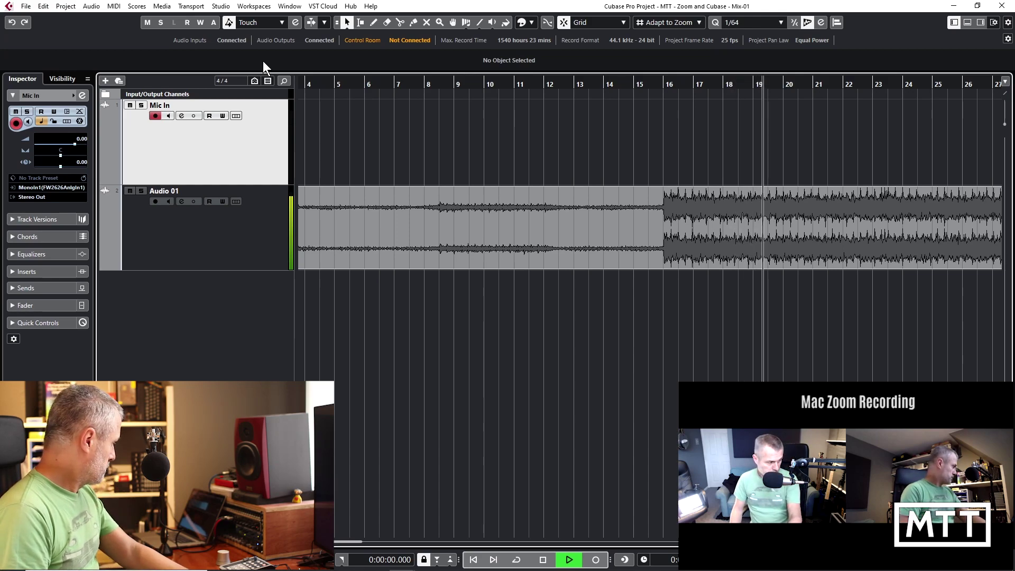
key(space)
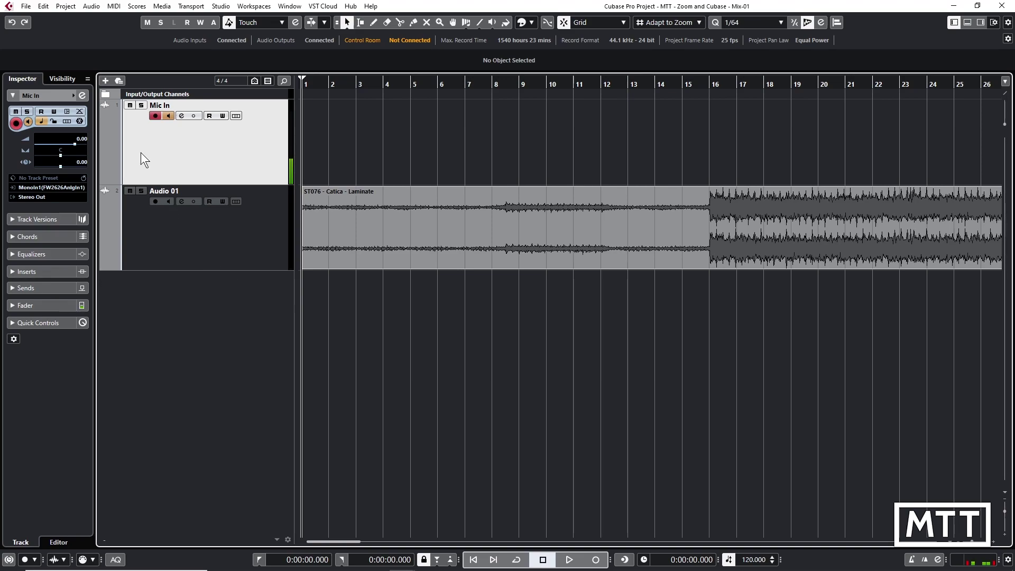
- Import the video file Cubase and Zoom.mp4 into the project with its audio extracted
click(25, 5)
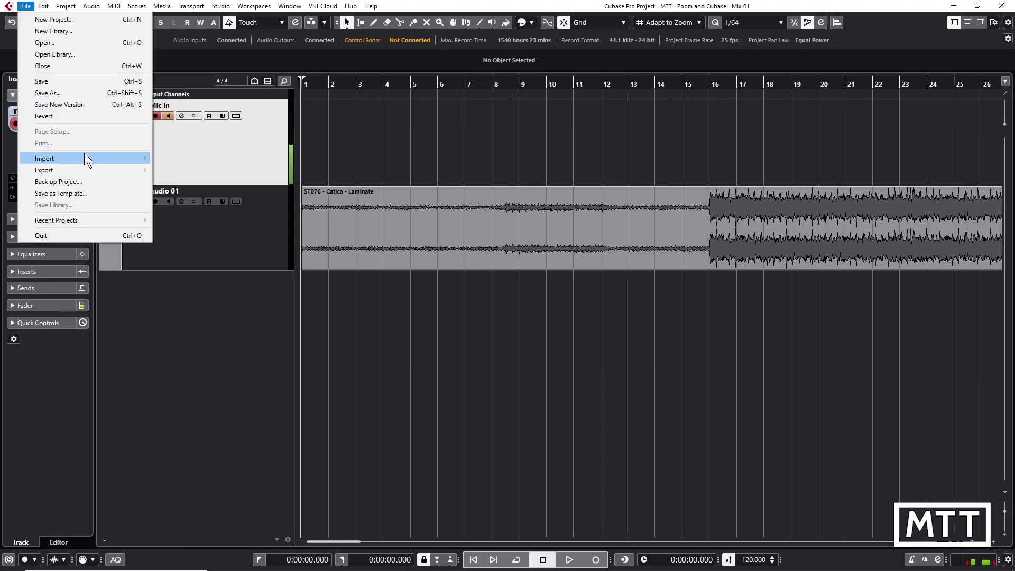
mouse_move(88, 159)
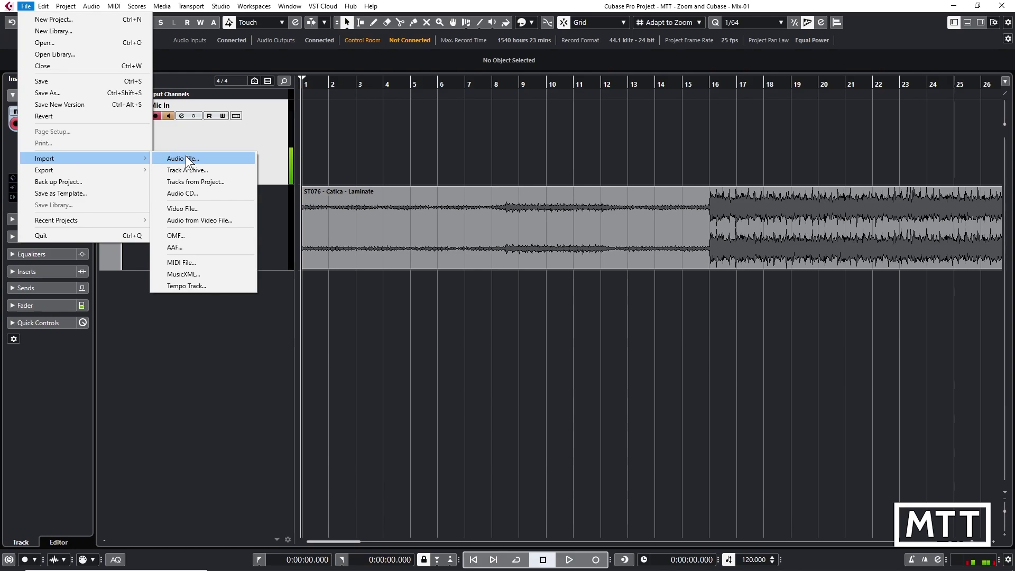
click(189, 203)
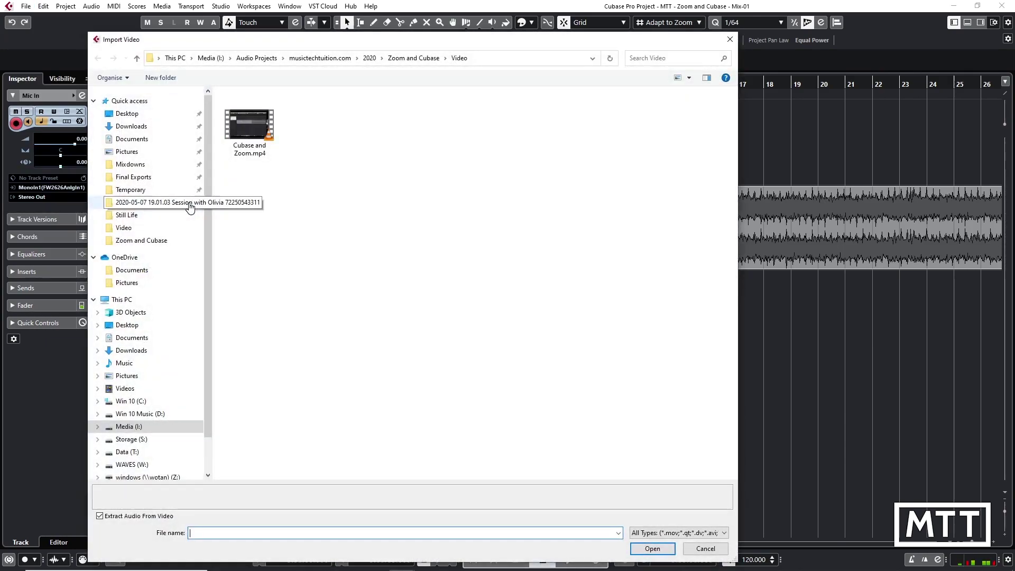
double_click(249, 133)
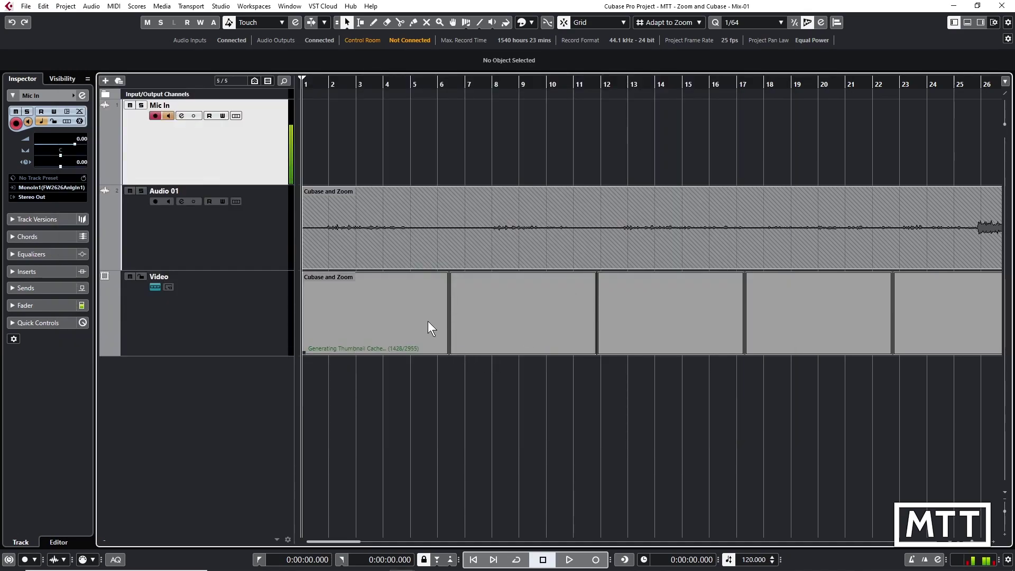
- Move the extracted Cubase and Zoom audio event onto a separate track below the video and make that track taller
key(g)
key(g)
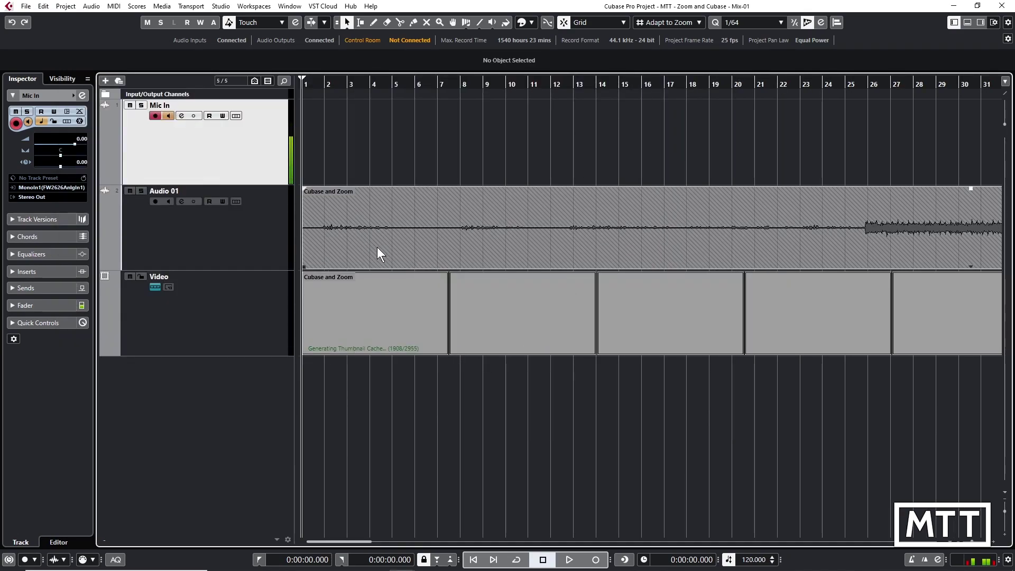
drag(378, 247, 412, 370)
key(g)
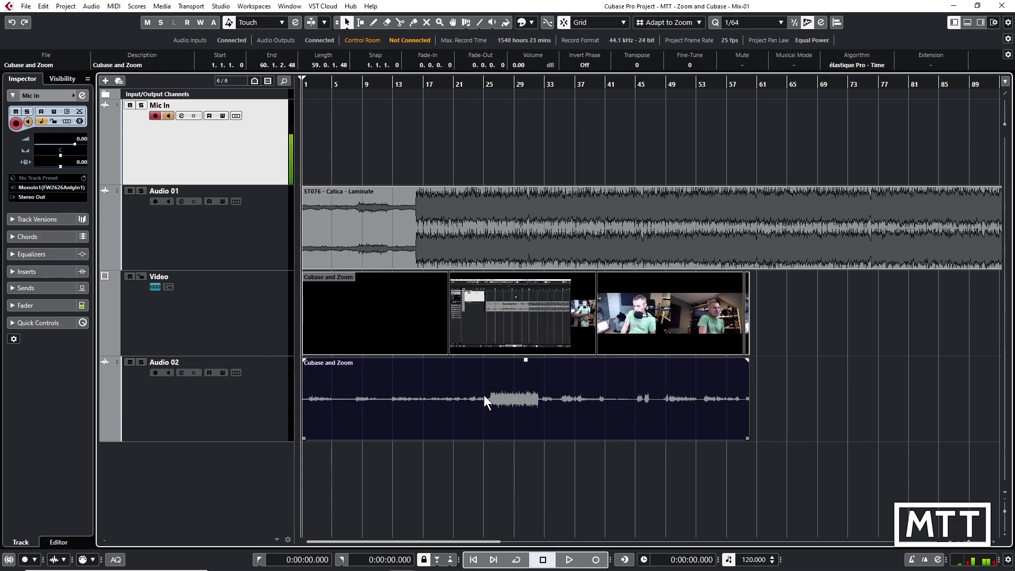
drag(275, 270, 275, 255)
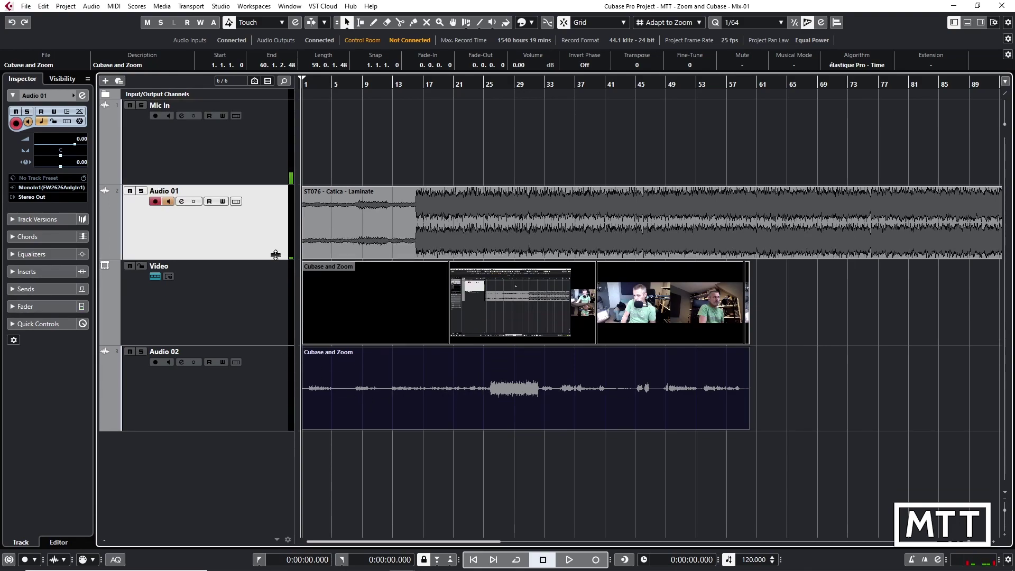
drag(278, 428, 270, 448)
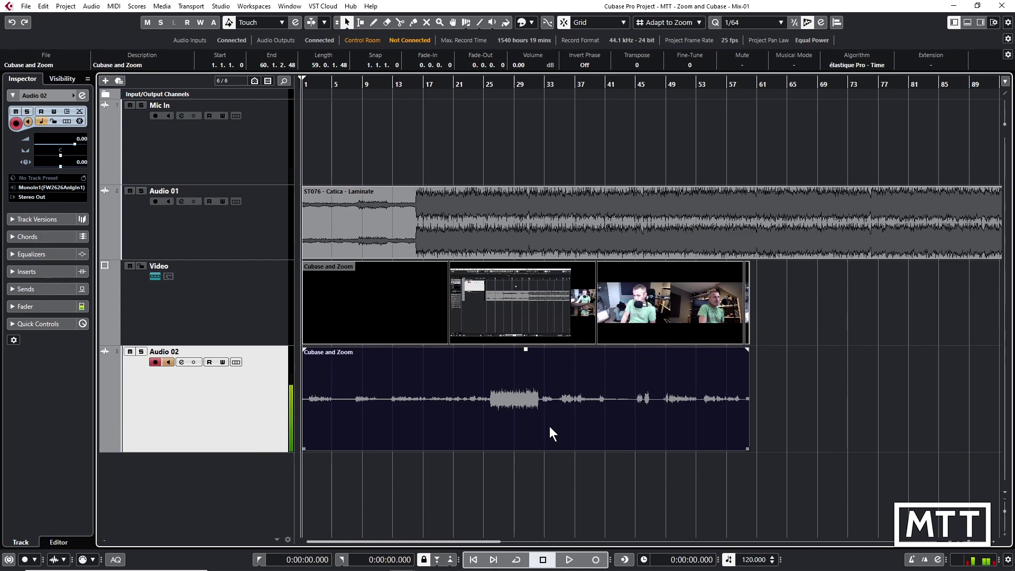
- Normalize the Cubase and Zoom audio event to a 0.00 dB maximum peak level and close the processing window
right_click(528, 382)
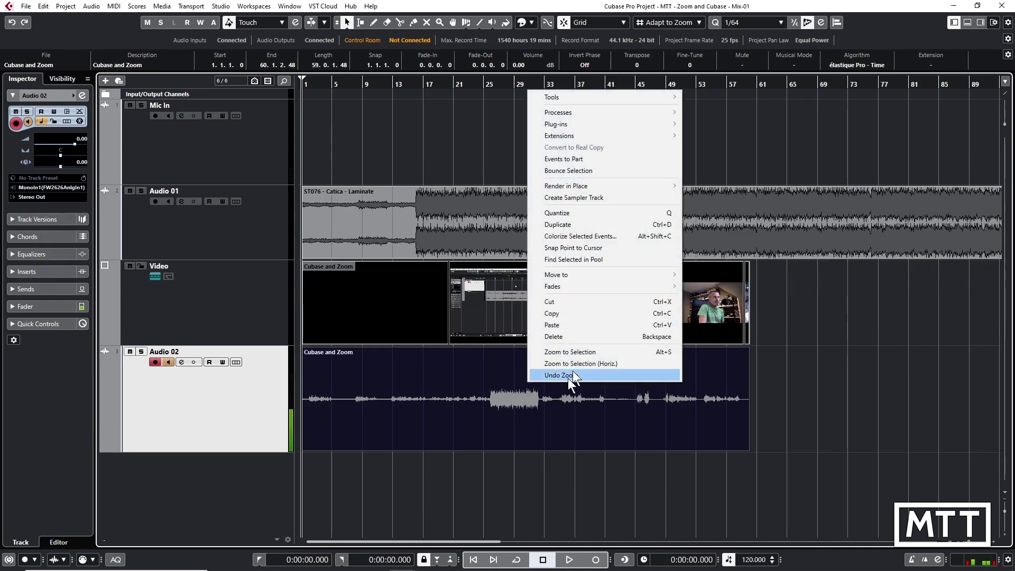
mouse_move(642, 113)
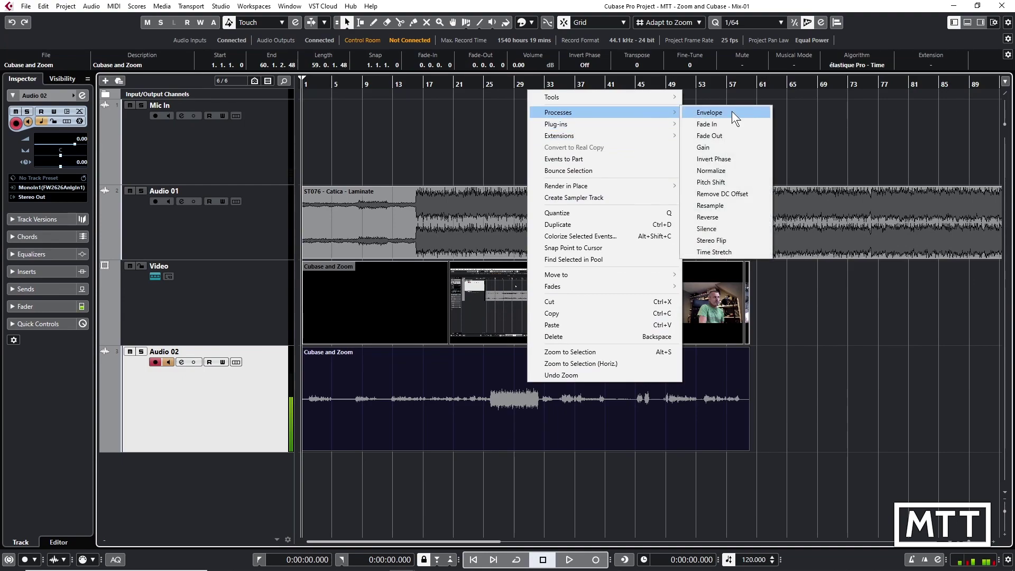
click(731, 164)
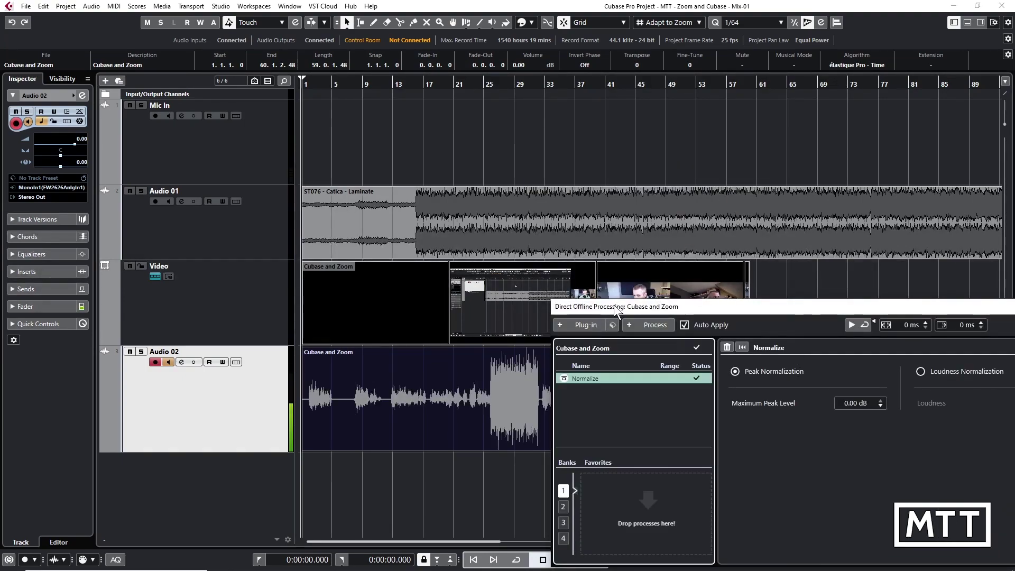
drag(615, 309, 332, 206)
click(792, 203)
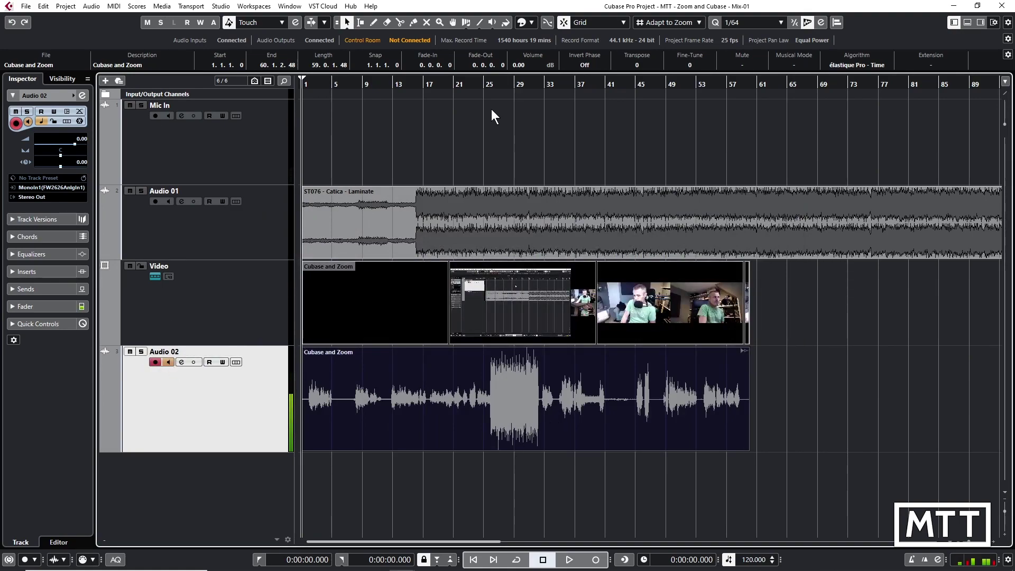
- Mute the Audio 01 track and audition the recorded Zoom audio from about bar 17
click(433, 85)
key(space)
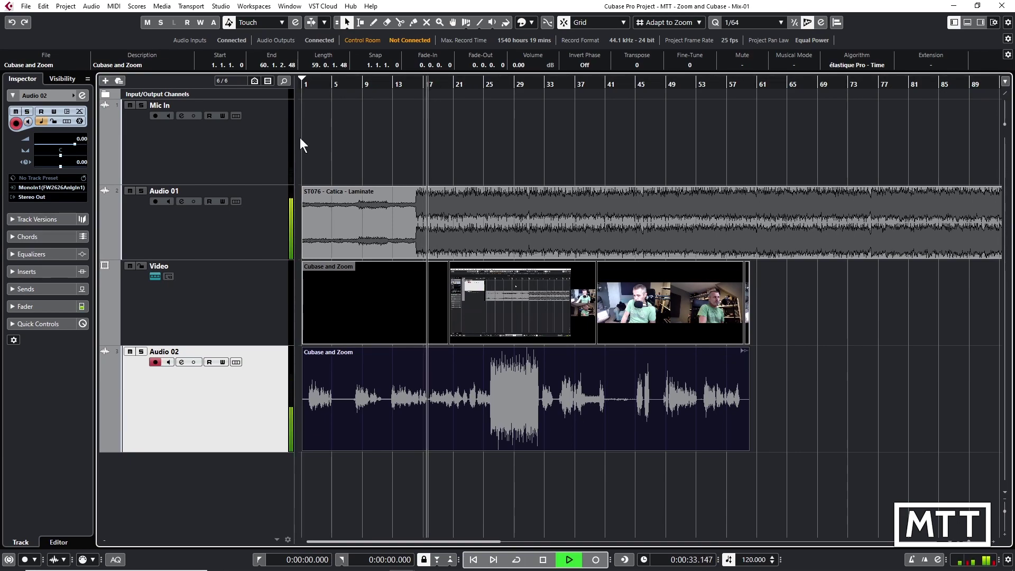
key(space)
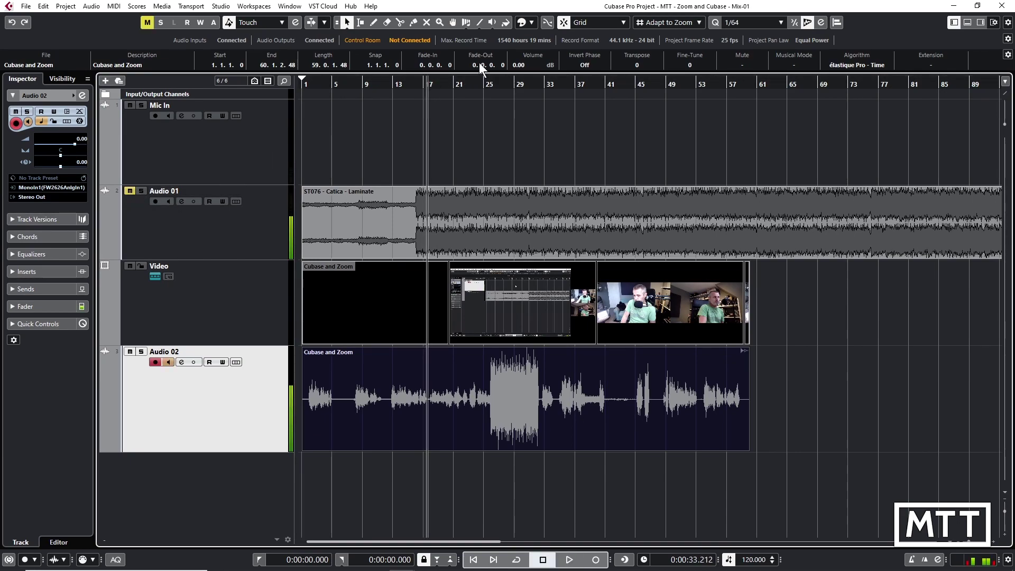
click(435, 84)
drag(434, 85, 600, 109)
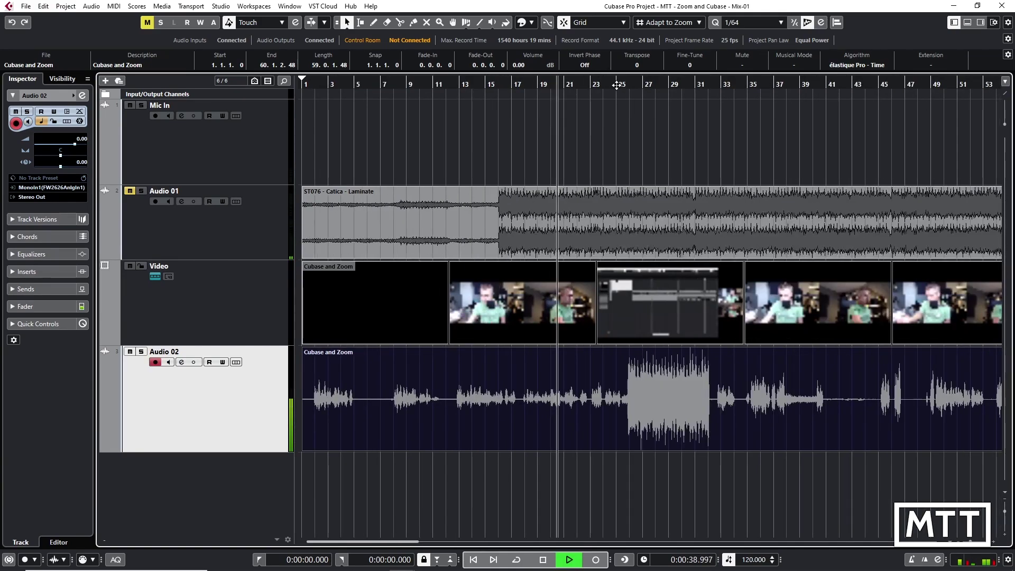
key(space)
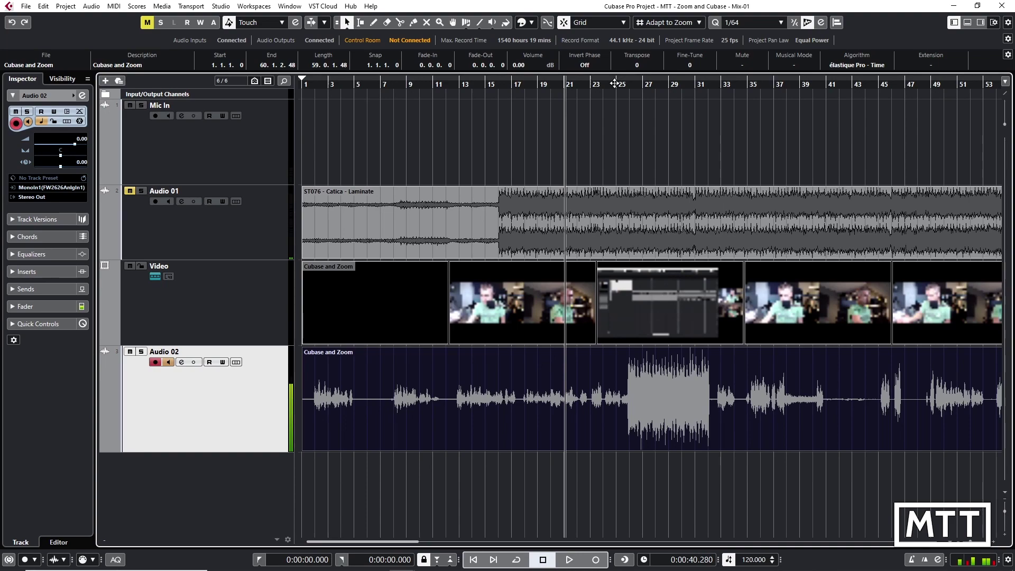
- Play the loud music section of the Zoom audio from just before bar 26 to judge its sound quality
click(614, 84)
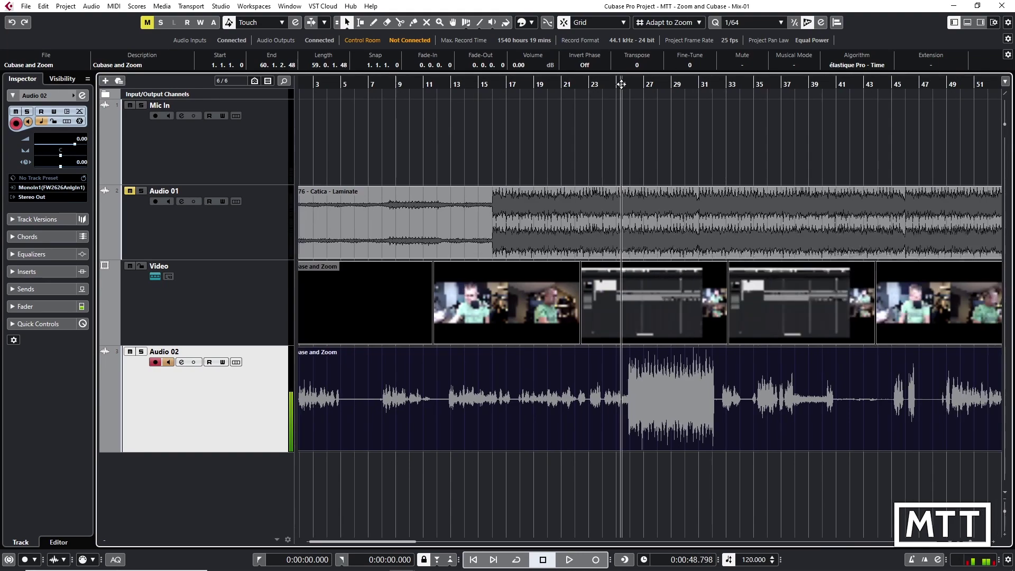
drag(614, 83, 622, 83)
key(space)
key(h)
key(h)
key(h)
key(h)
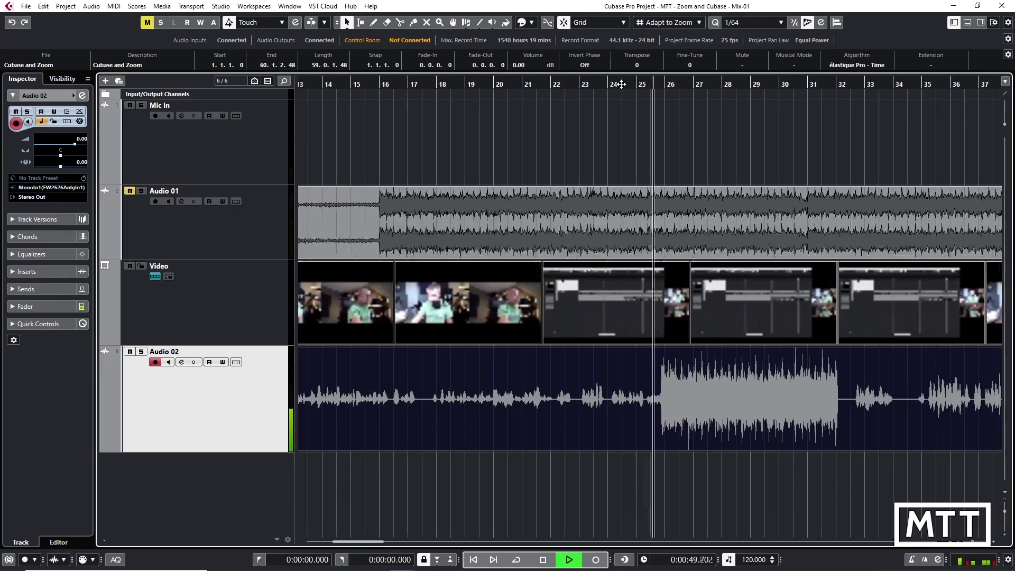
key(g)
key(g)
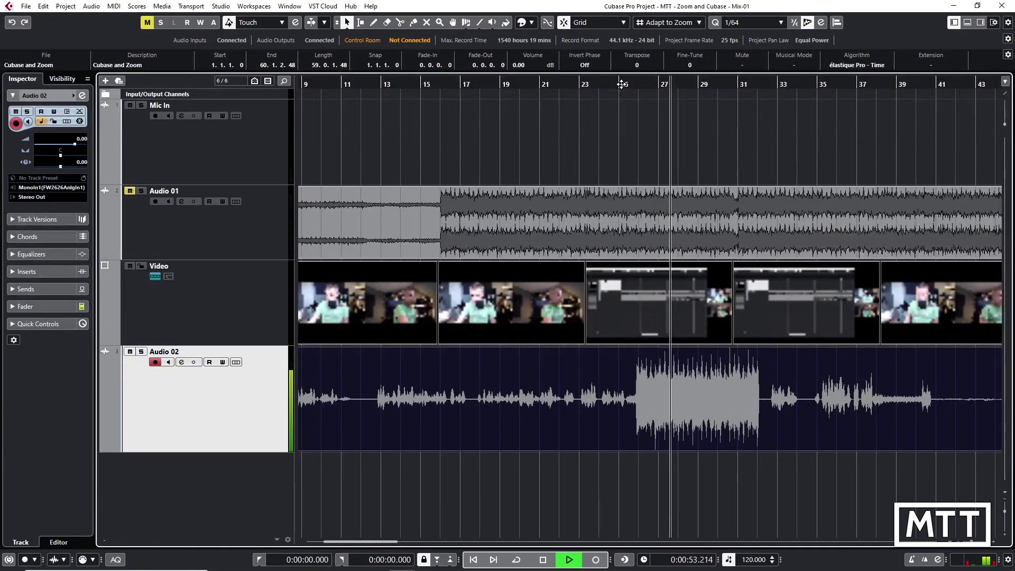
key(space)
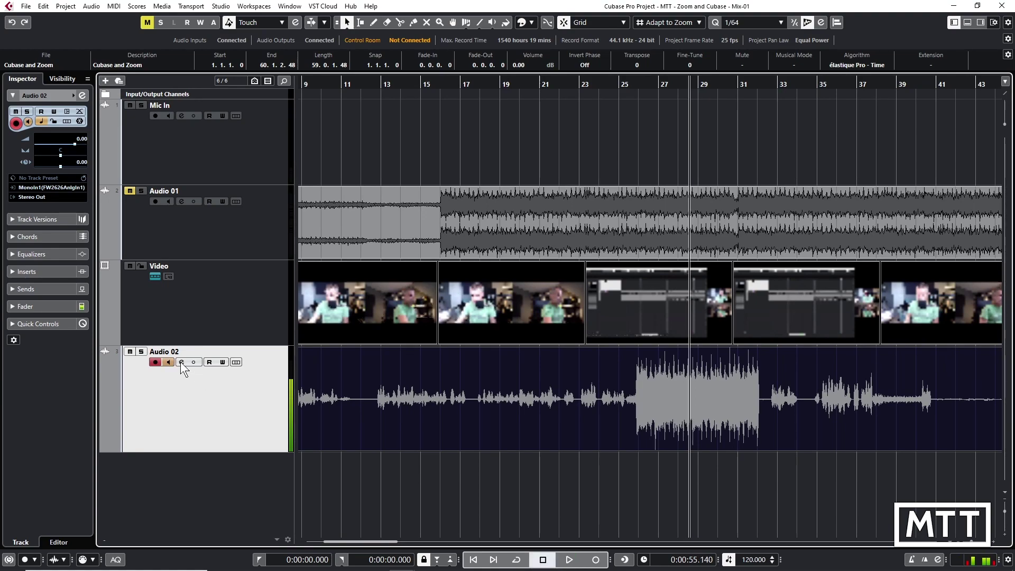
- Open the Audio 02 channel settings and play from bar 26 to examine the frequency spectrum in the equalizer
click(640, 87)
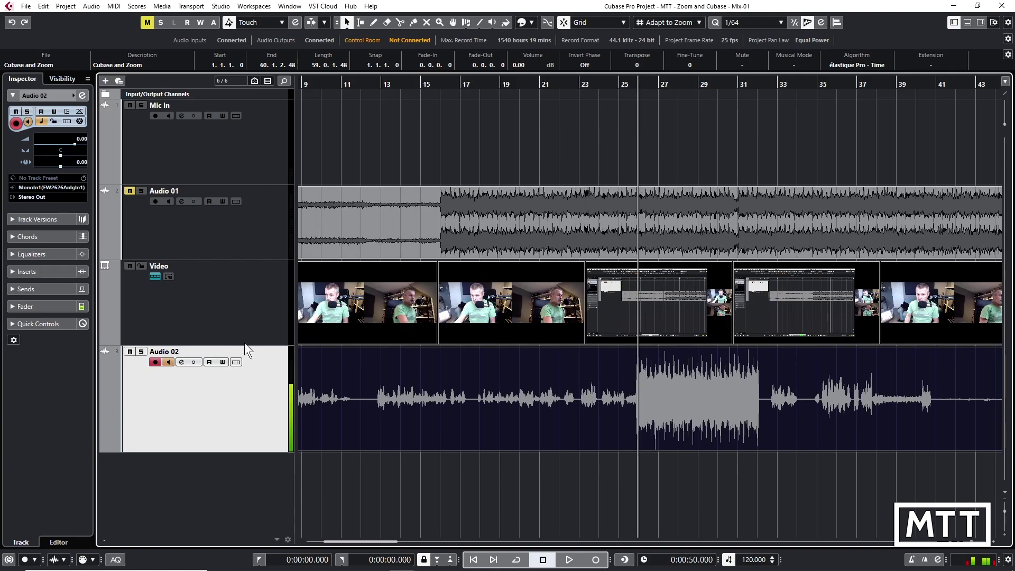
click(182, 363)
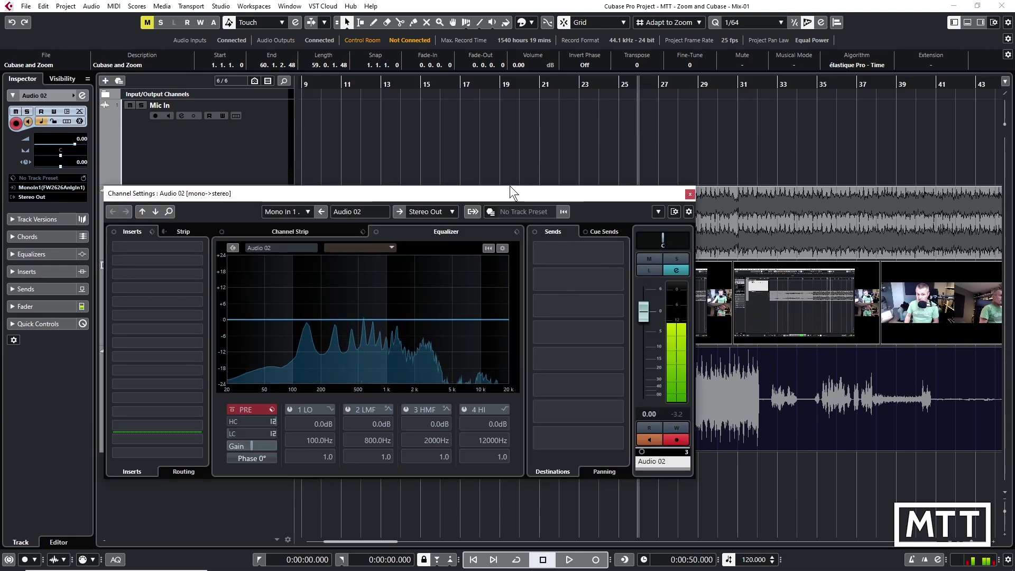
drag(510, 186, 428, 115)
key(space)
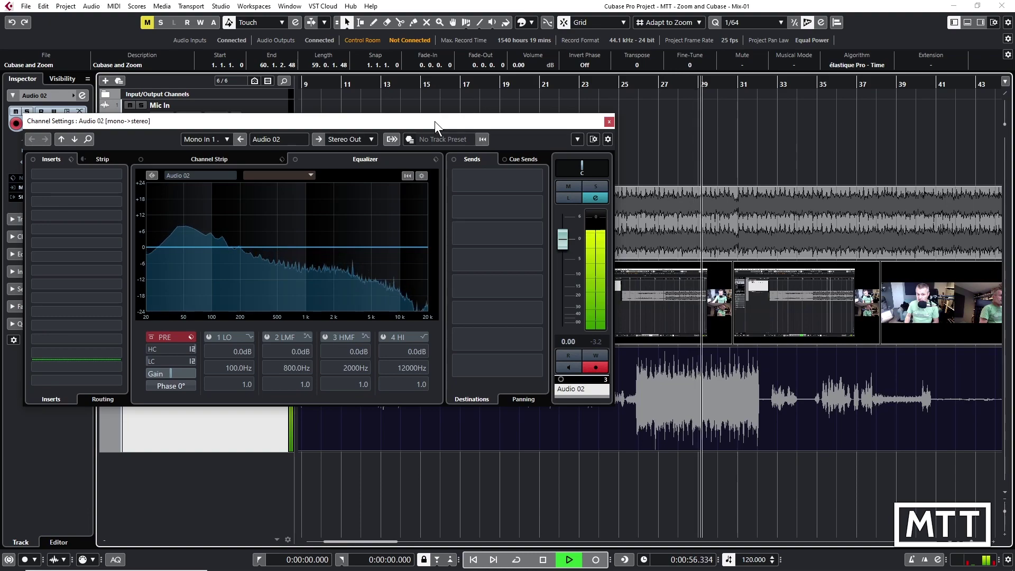
key(space)
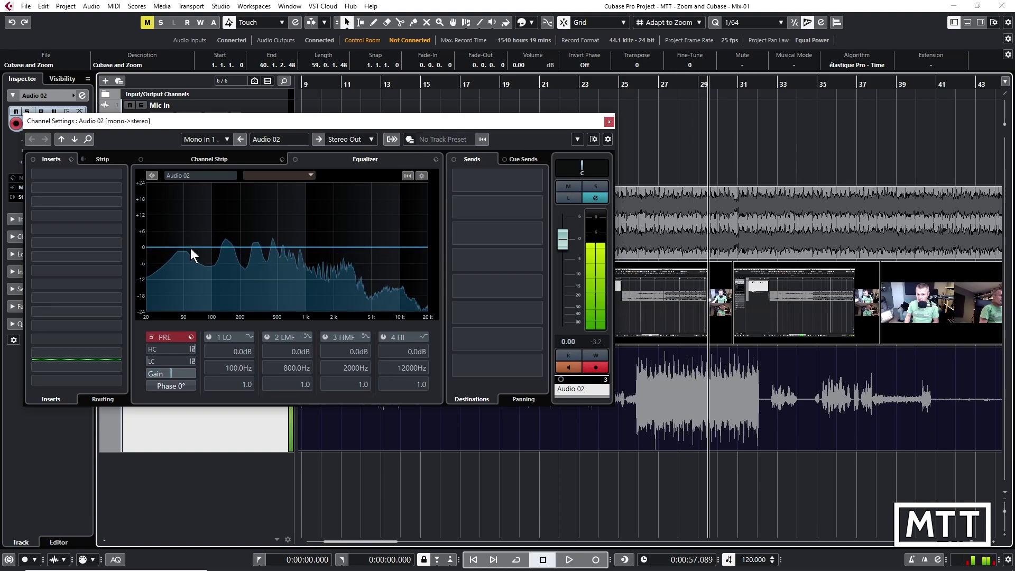
- Show the Audio 01 channel's equalizer, solo the track and play from about bar 29 to examine its spectrum, and close the channel settings
drag(471, 124, 500, 270)
click(189, 222)
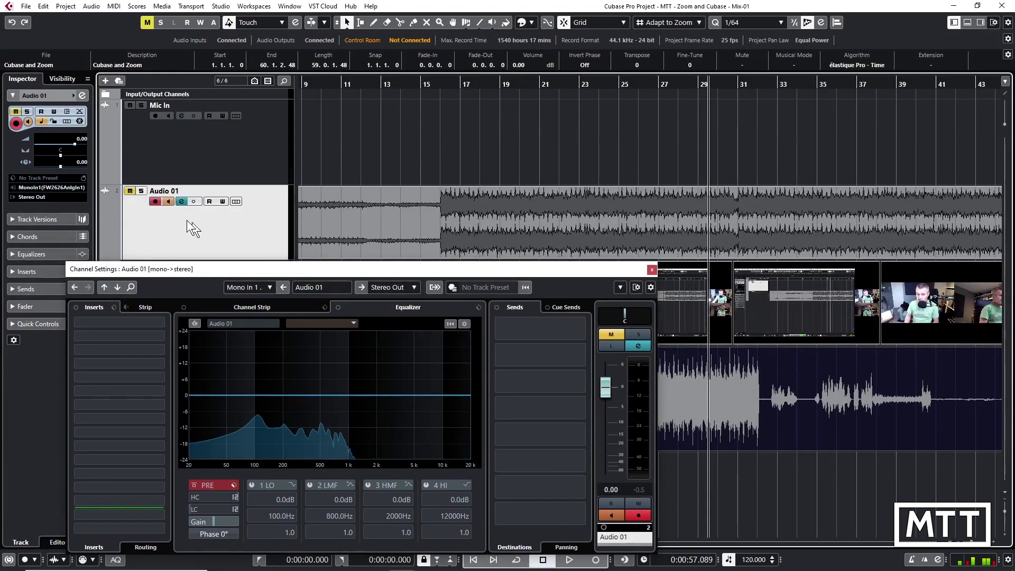
click(141, 191)
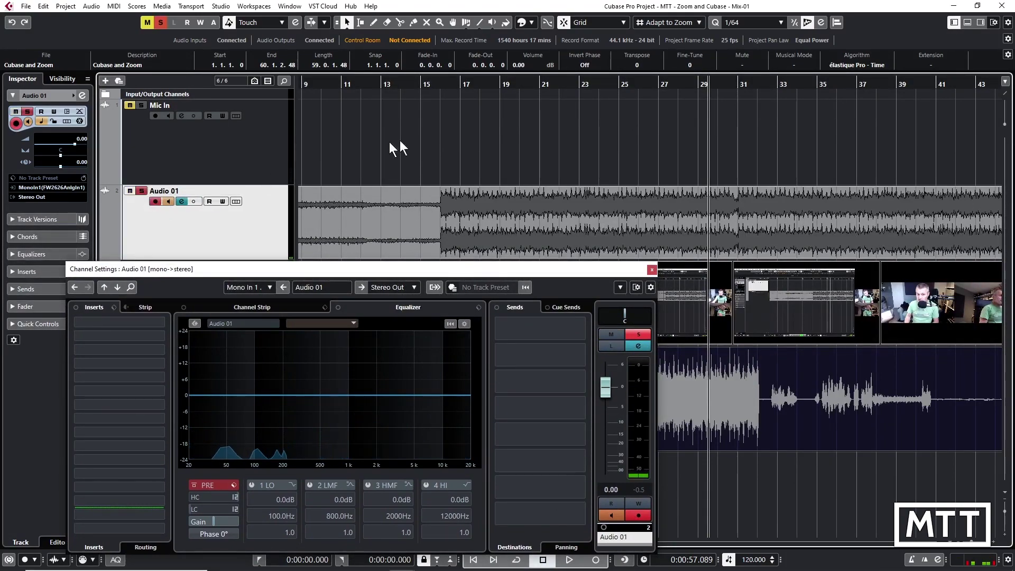
key(space)
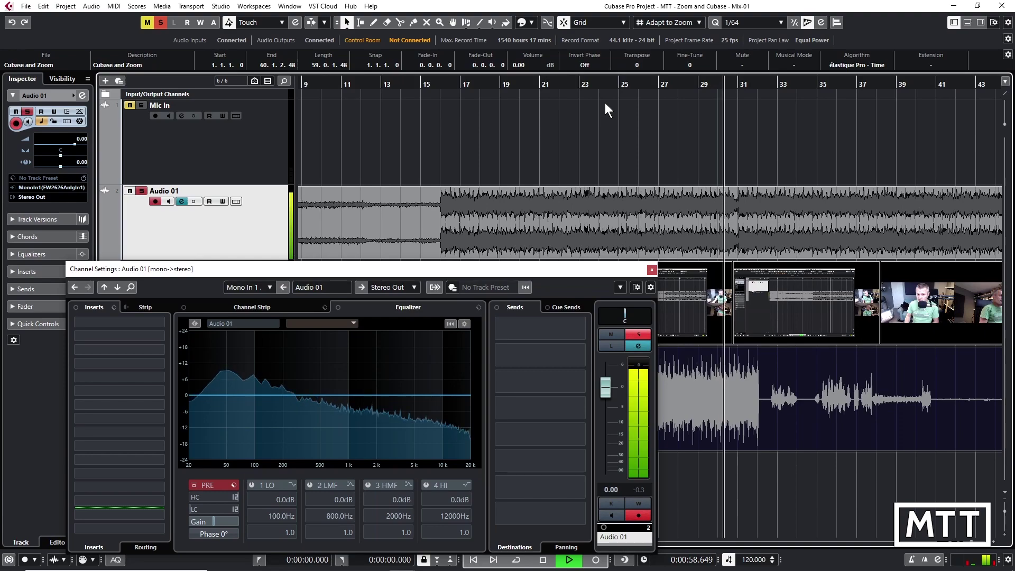
key(space)
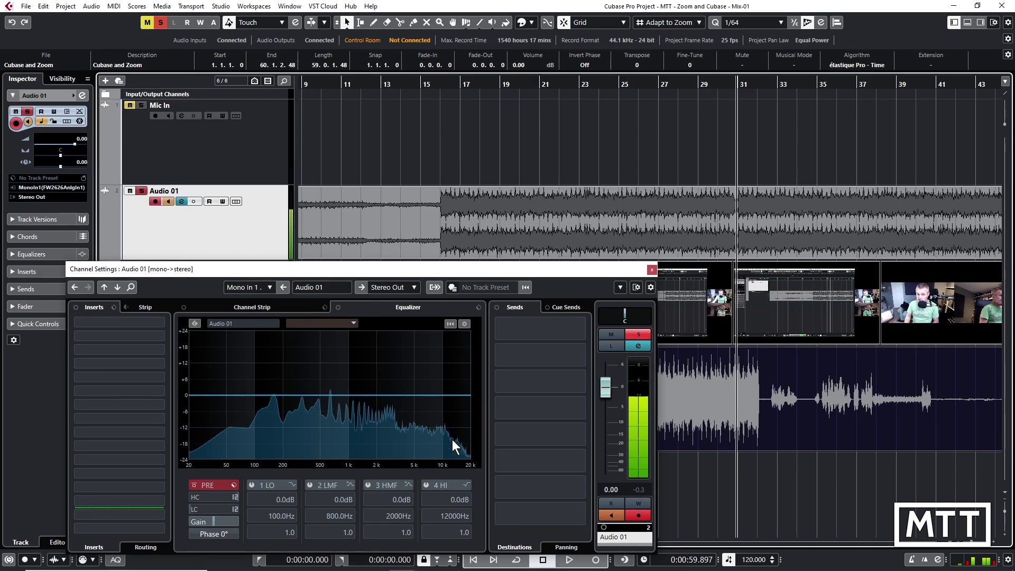
click(651, 269)
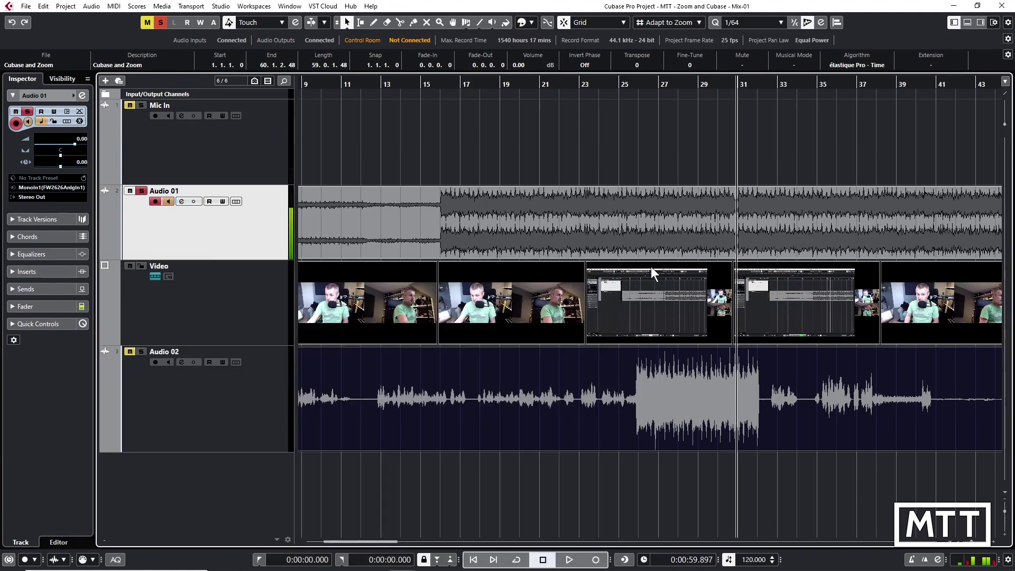
- Solo Audio 02 instead of Audio 01, audition the Zoom recording from about bar 37, and select the Audio 02 track
drag(852, 84, 702, 104)
key(space)
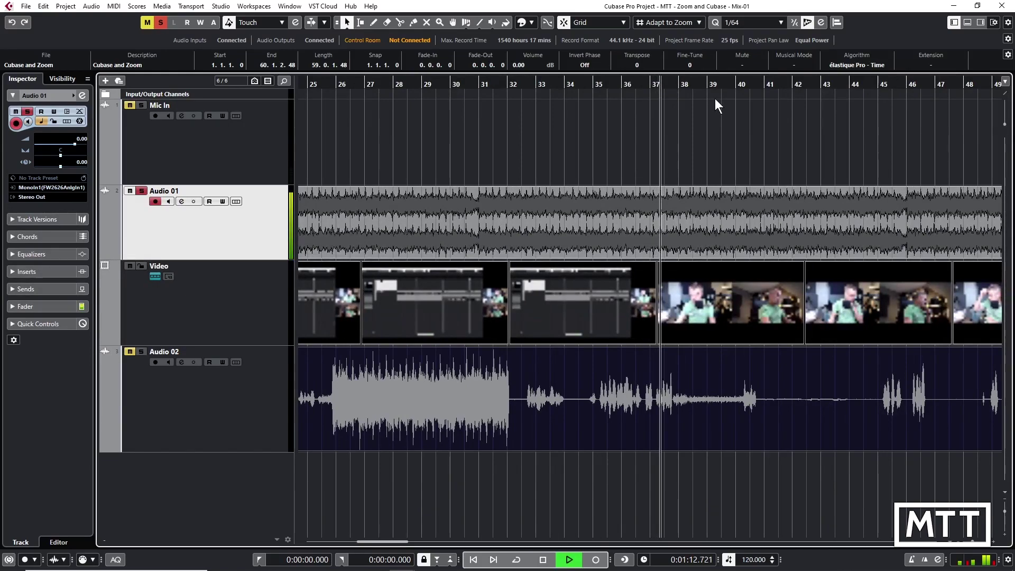
key(space)
click(141, 351)
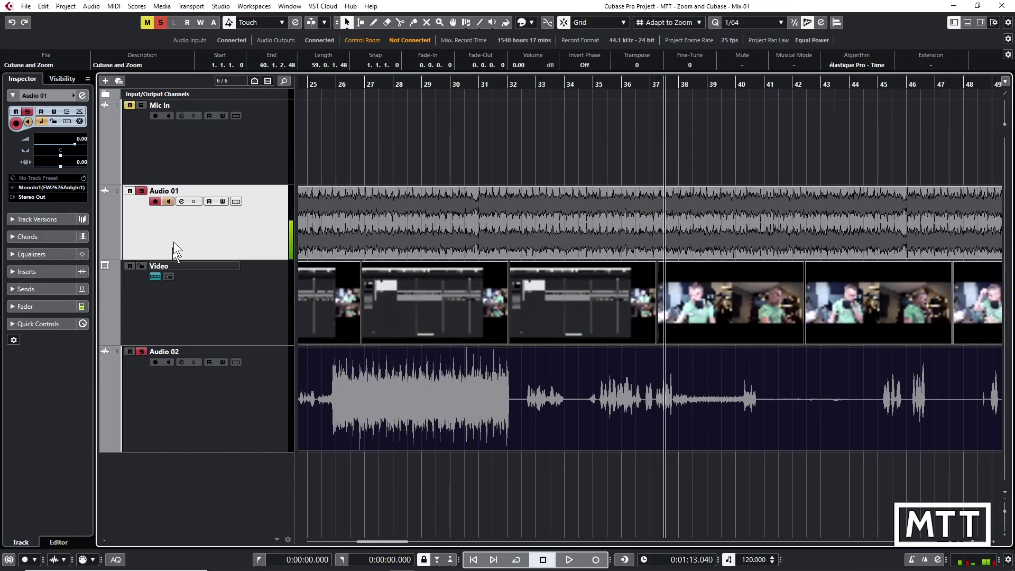
click(142, 191)
key(space)
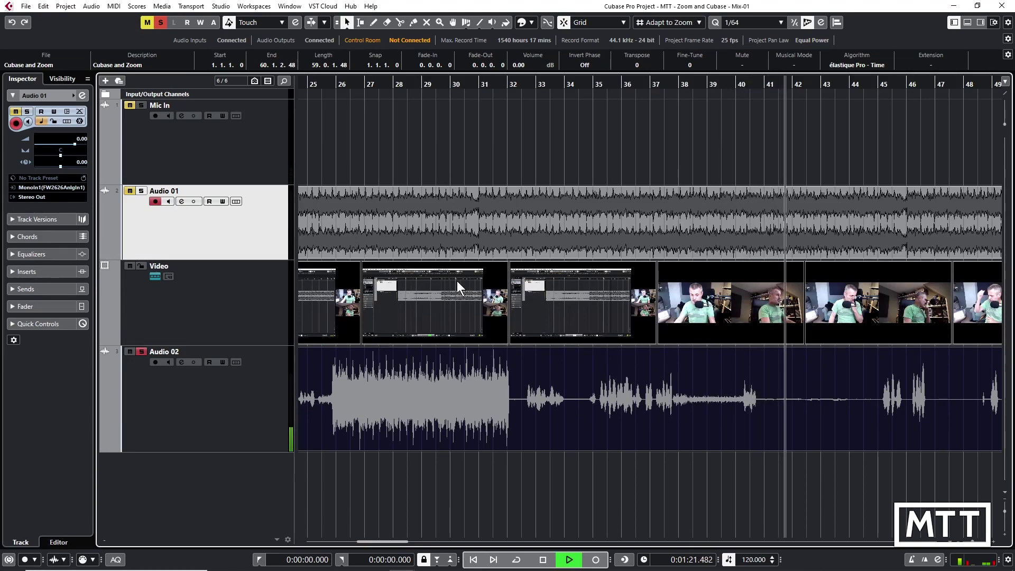
key(space)
click(274, 430)
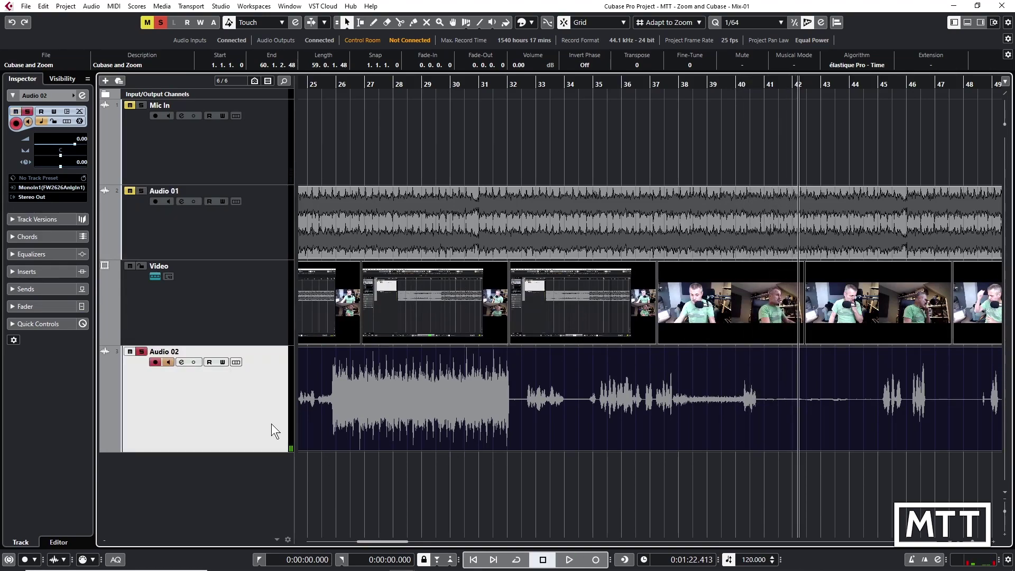